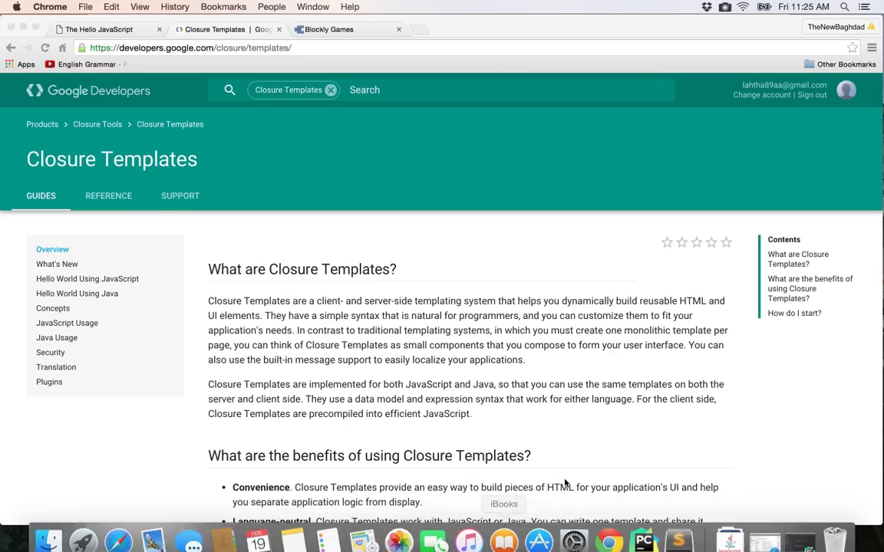
# - Briefly restore the plane.js project window, hide it, and bring up index.html in Sublime Text 2
pyautogui.click(802, 537)
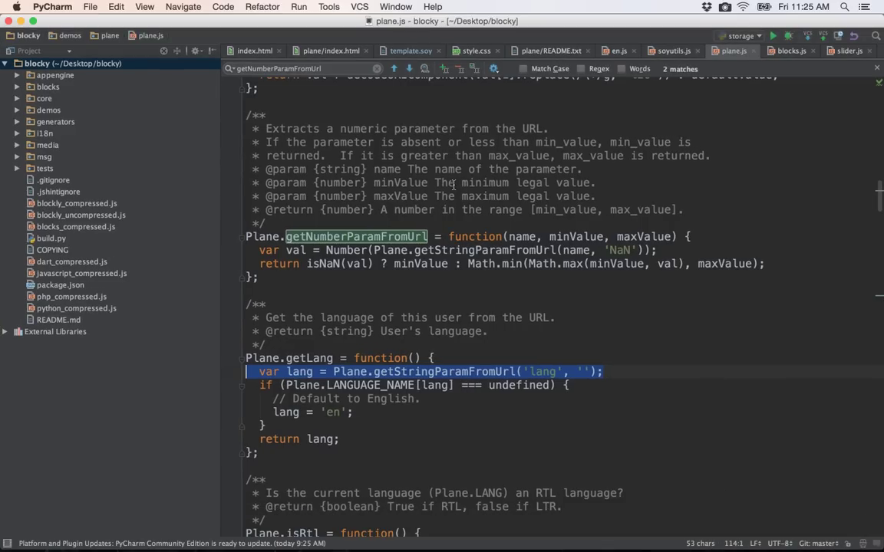
pyautogui.click(22, 21)
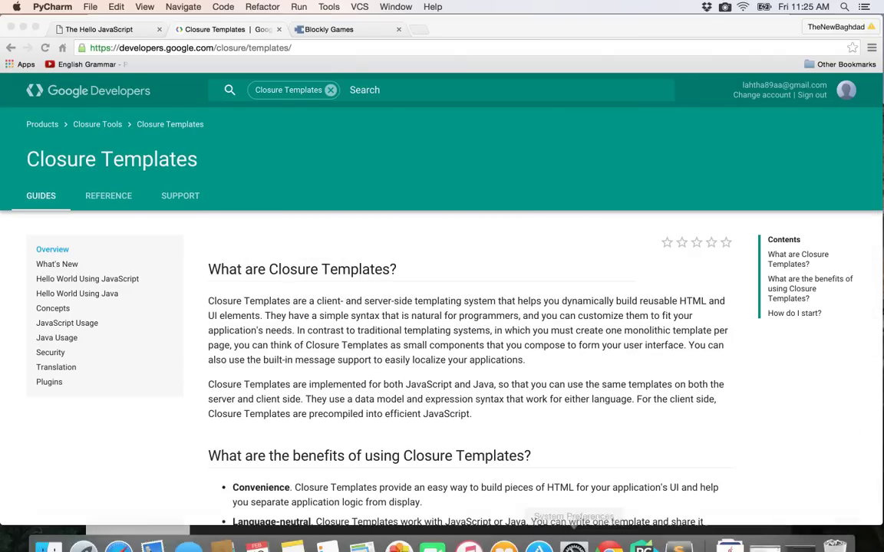
pyautogui.click(675, 541)
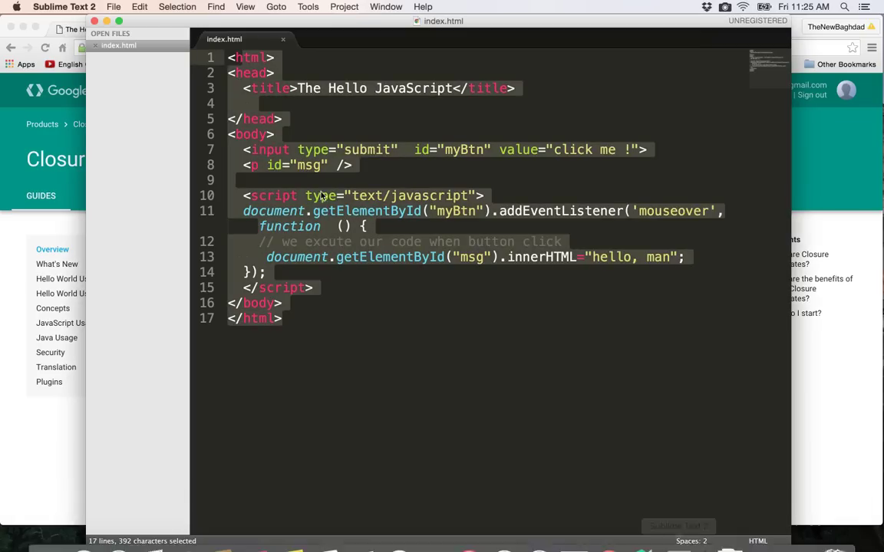
# - Deselect the index.html text, minimize Sublime Text, and switch to The Hello JavaScript tab
pyautogui.click(287, 221)
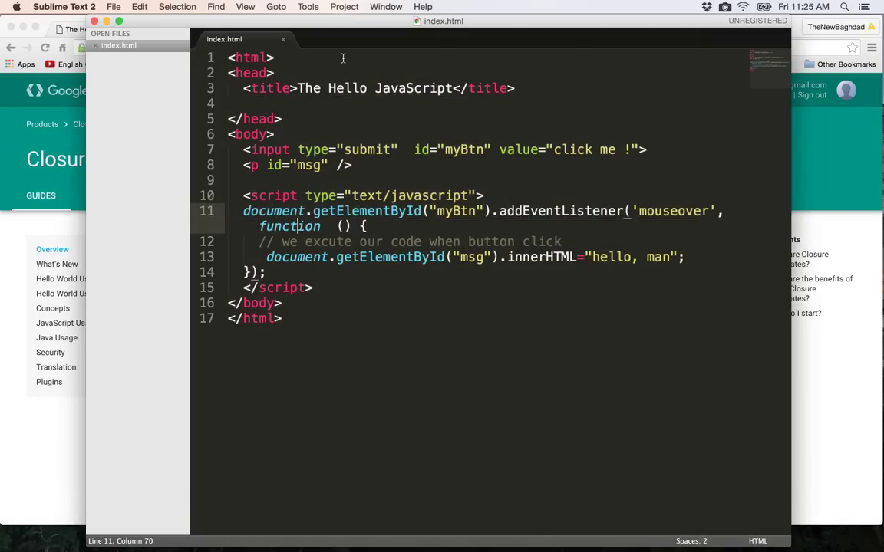
pyautogui.click(108, 23)
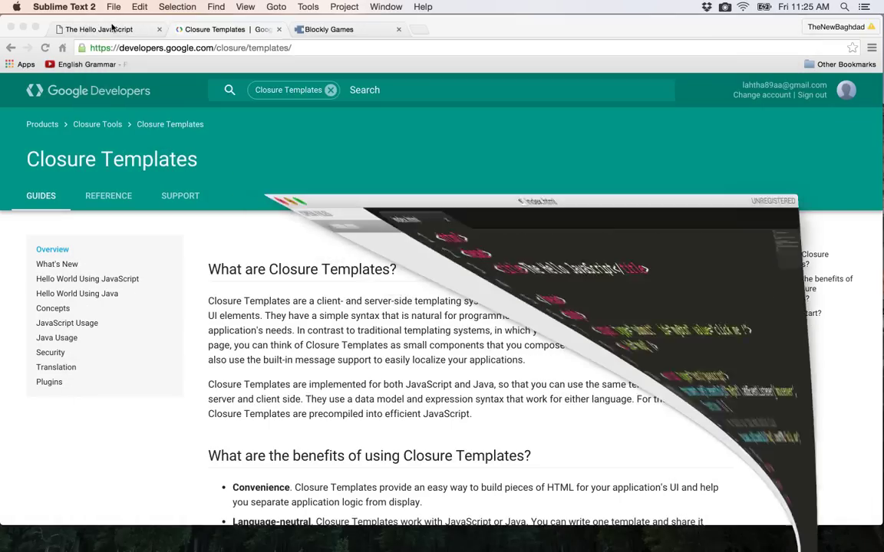
pyautogui.click(115, 29)
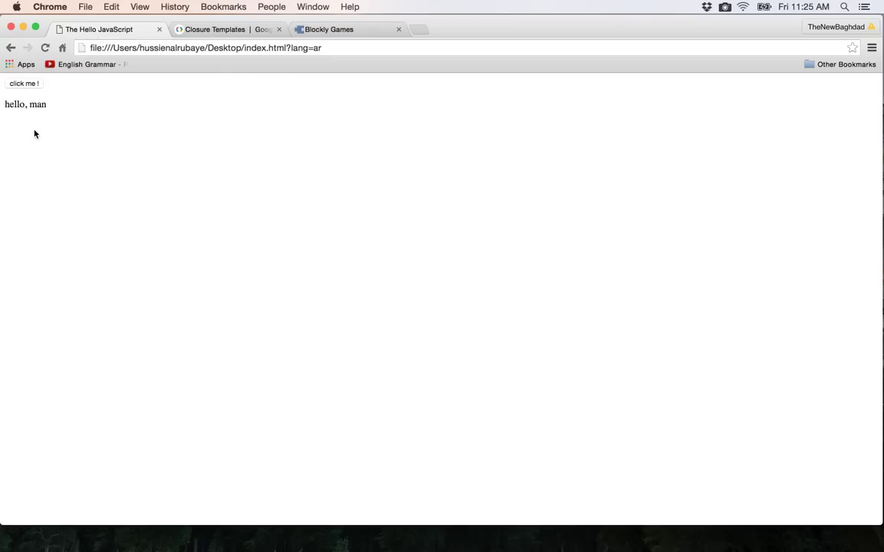
# - Open the hello page's source with View Page Source and highlight its opening lines
pyautogui.rightClick(34, 134)
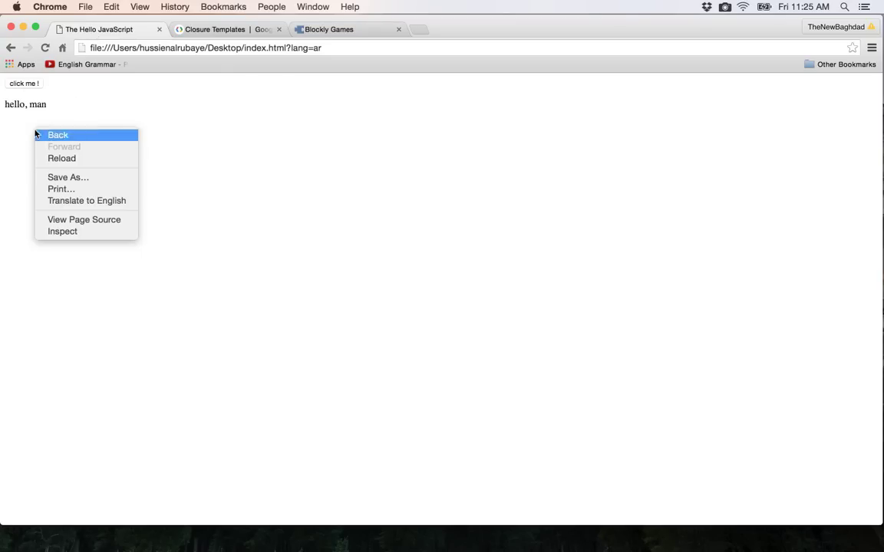
pyautogui.click(95, 220)
pyautogui.moveTo(32, 161); pyautogui.dragTo(22, 77)
pyautogui.click(31, 76)
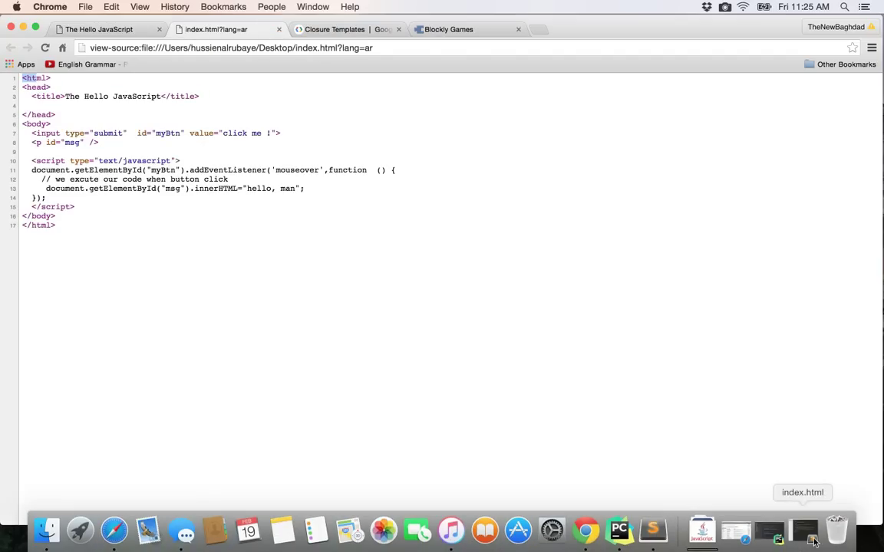
# - Compare with index.html in Sublime, select source lines 2–17, and view the rendered page
pyautogui.click(666, 530)
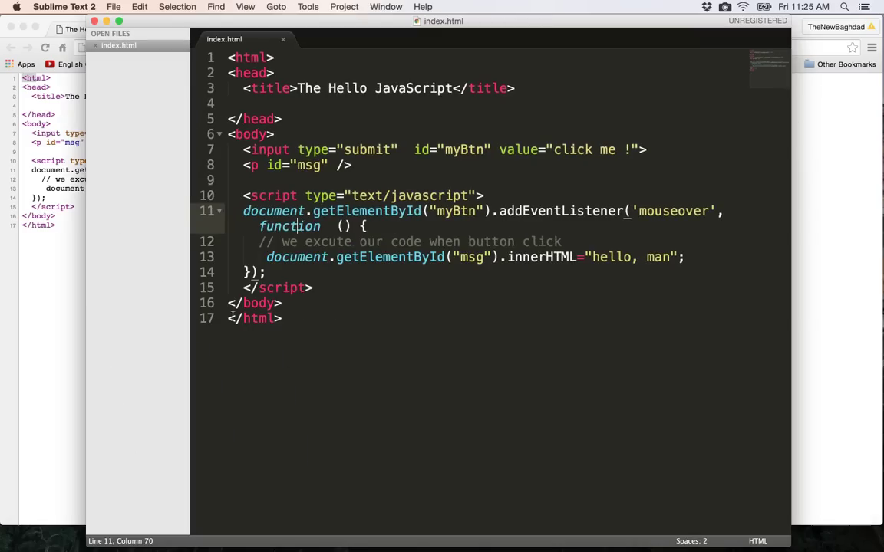
pyautogui.click(106, 21)
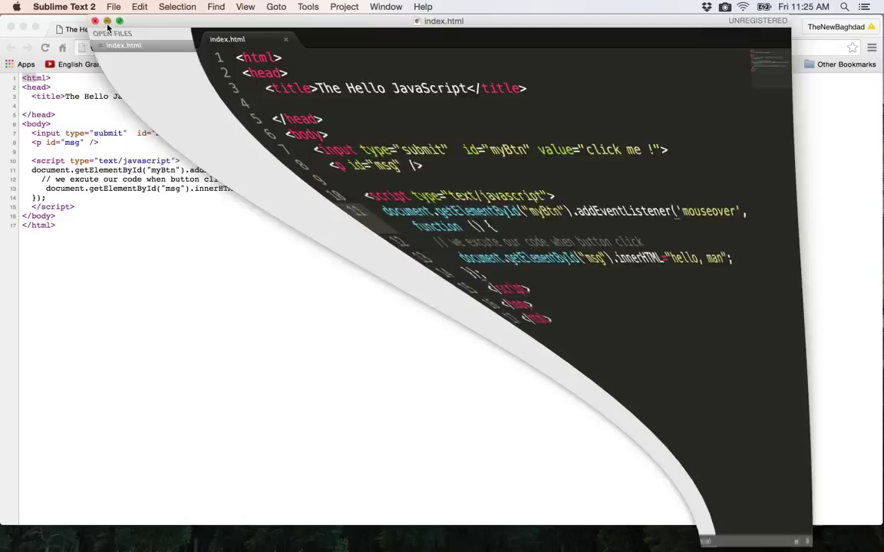
pyautogui.moveTo(58, 232); pyautogui.dragTo(19, 80)
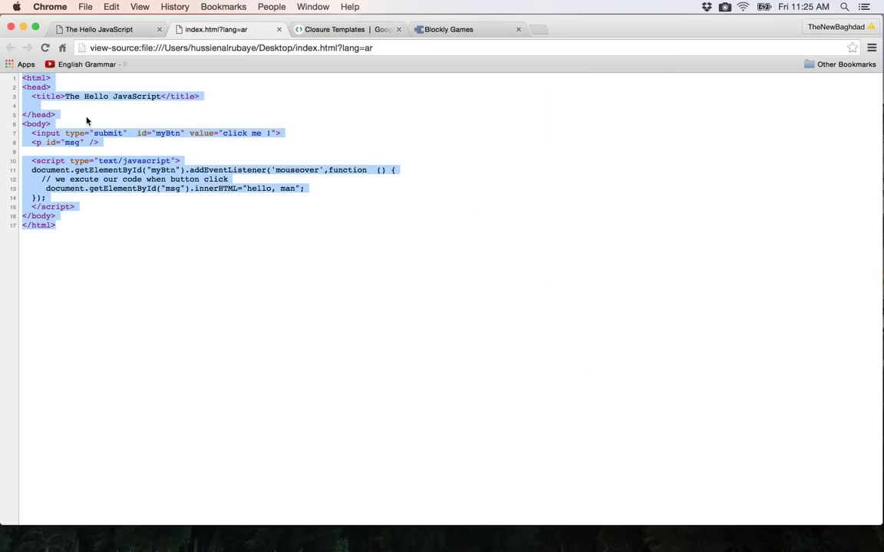
pyautogui.click(128, 33)
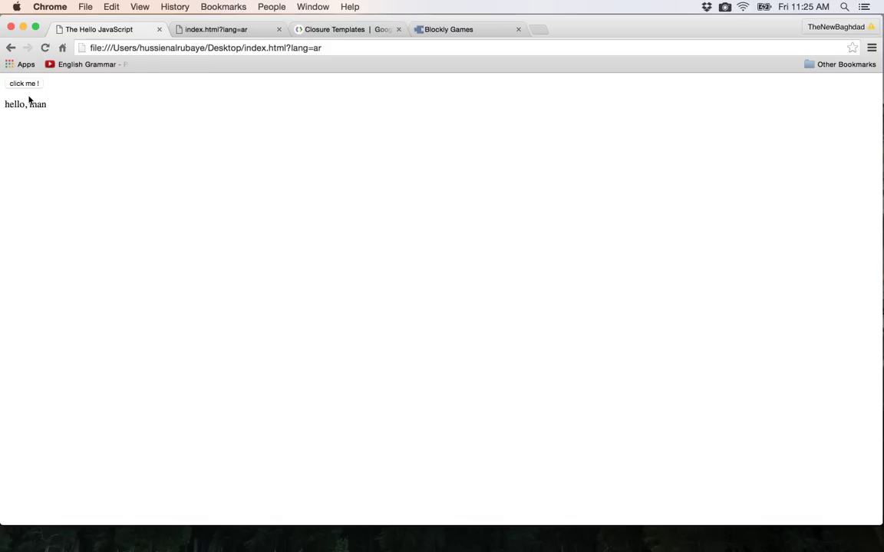
# - Select source lines 1–4 and compare them with the Sublime editor and rendered page
pyautogui.click(217, 31)
pyautogui.click(84, 238)
pyautogui.moveTo(22, 77); pyautogui.dragTo(43, 103)
pyautogui.moveTo(574, 550)
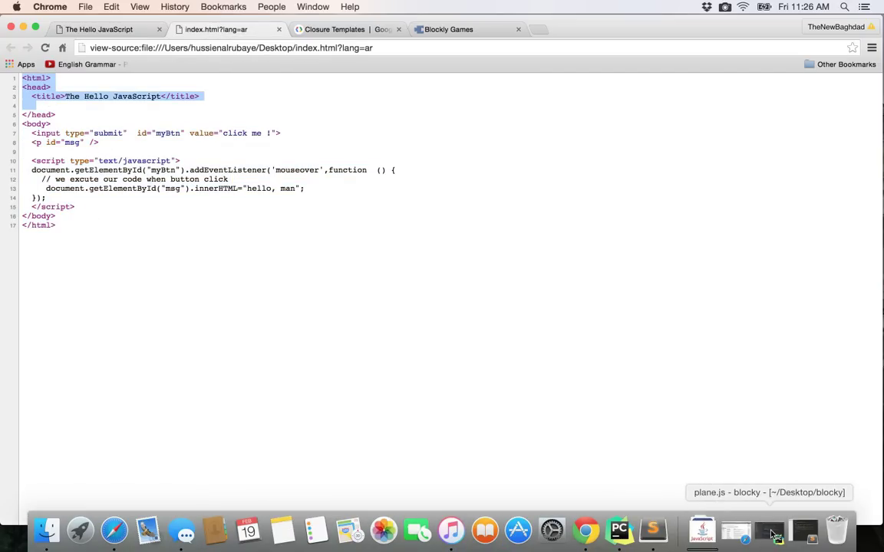
pyautogui.click(800, 531)
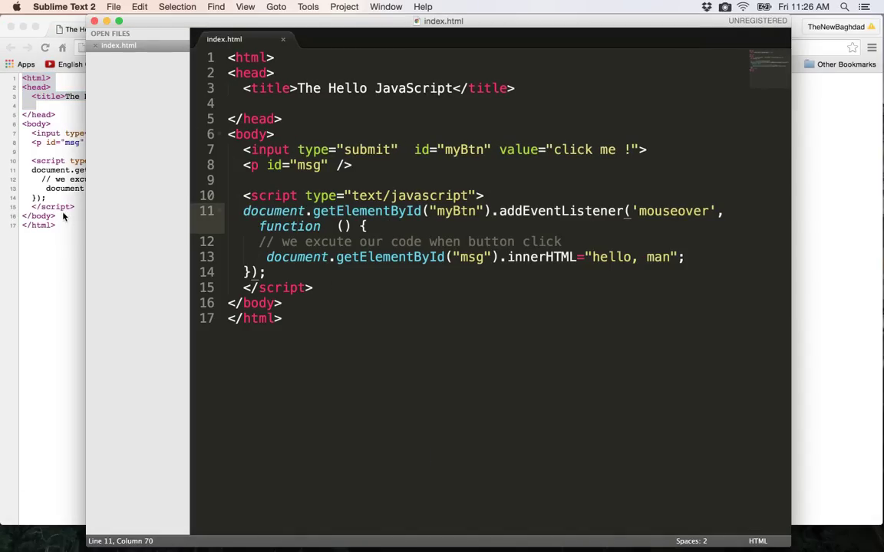
pyautogui.click(59, 196)
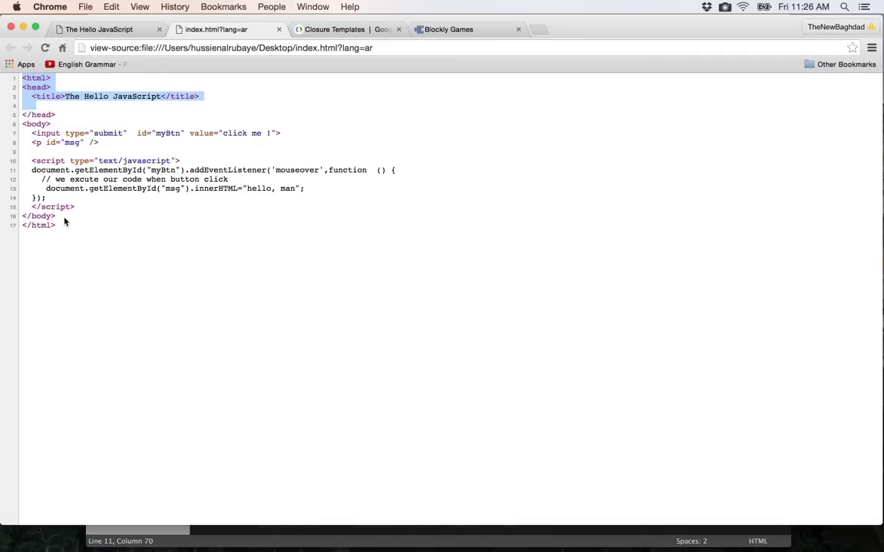
pyautogui.click(108, 31)
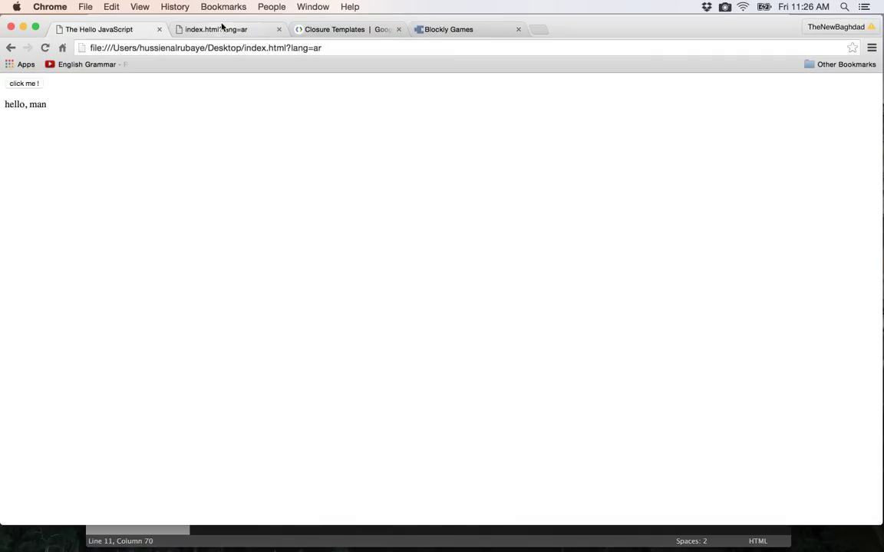
# - Select source lines 1–13, then move on to the Closure Templates page
pyautogui.click(221, 29)
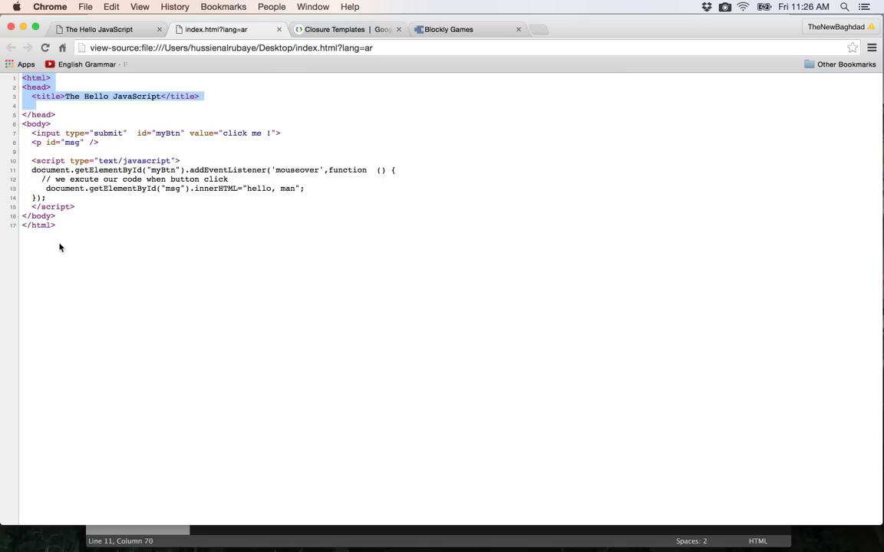
pyautogui.click(60, 217)
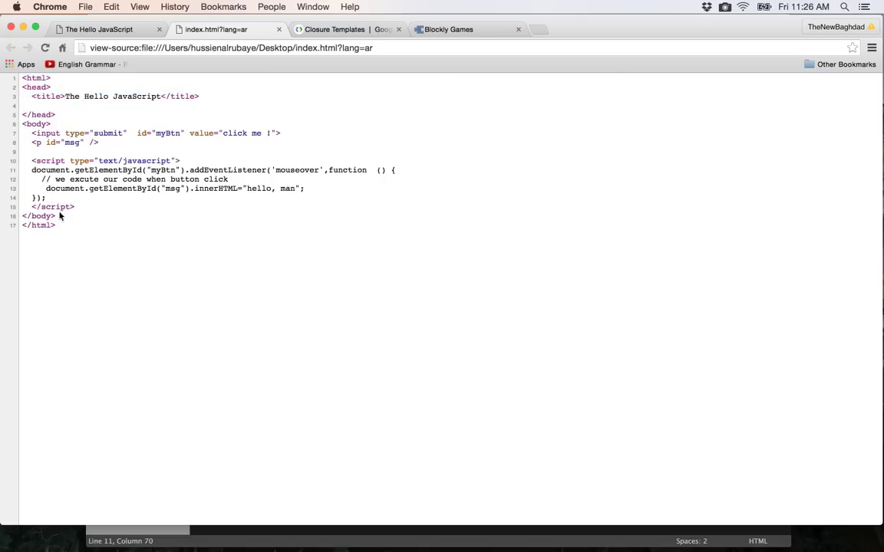
pyautogui.moveTo(60, 216); pyautogui.dragTo(61, 205)
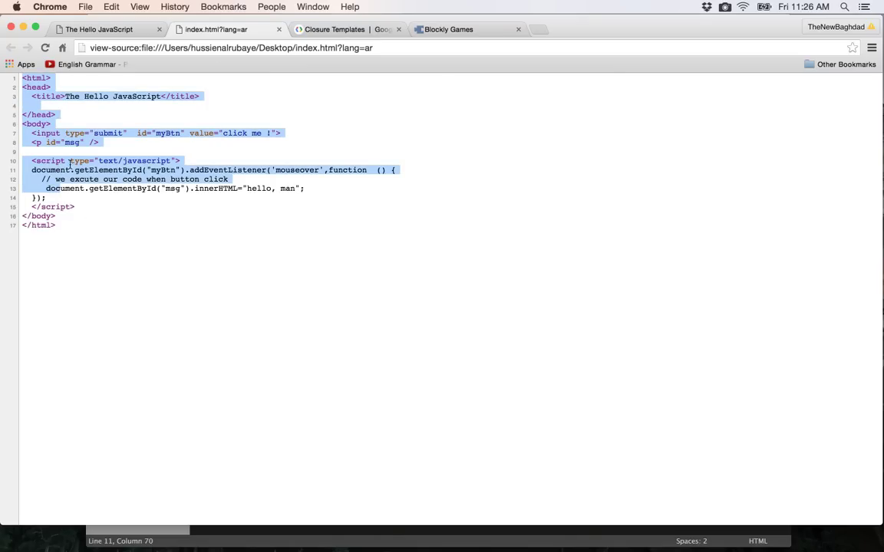
pyautogui.click(324, 29)
# - Reload Blockly Games and open the Maze game at level 6
pyautogui.click(420, 30)
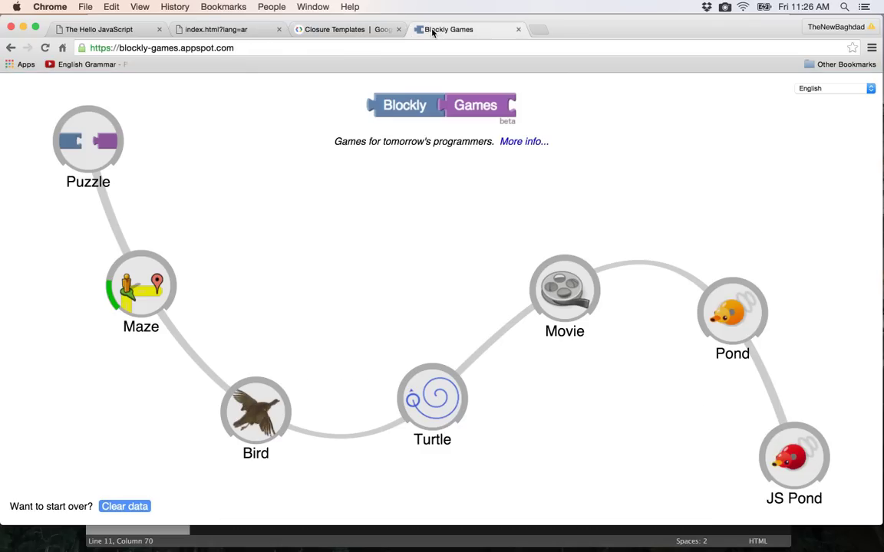
pyautogui.click(328, 48)
pyautogui.press('Return')
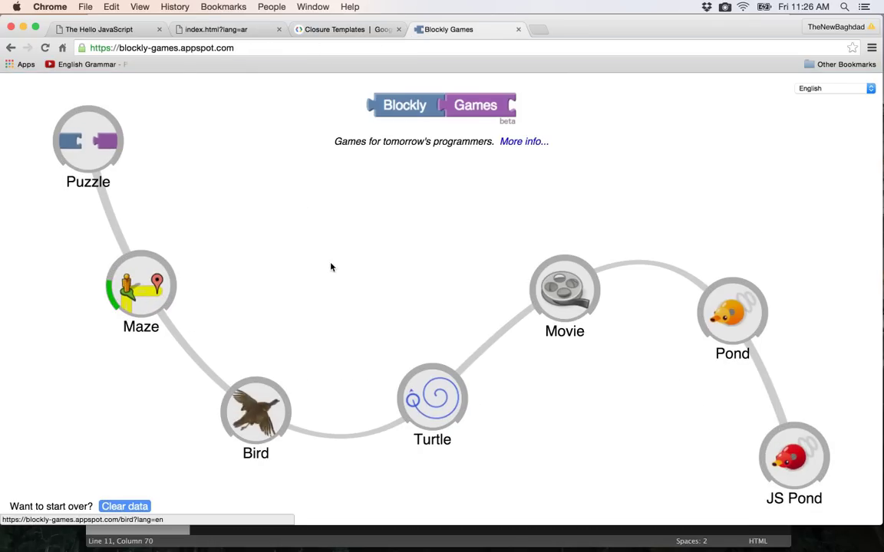
pyautogui.click(137, 285)
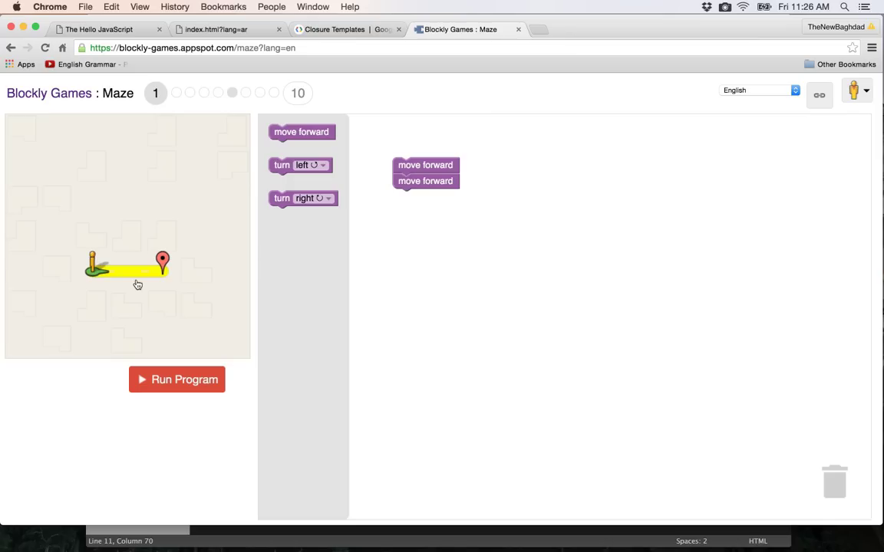
pyautogui.click(230, 95)
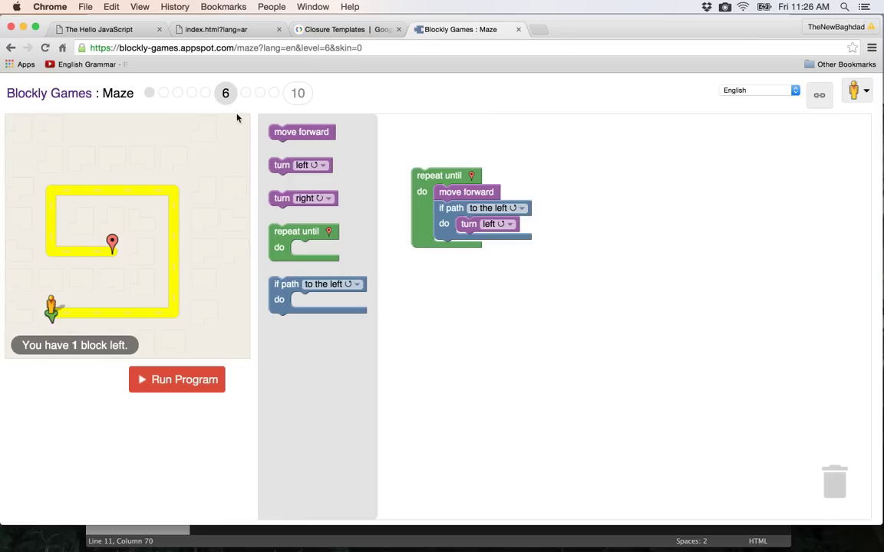
# - Replace the program with repeat until holding move forward and if path left → turn left, then run it
pyautogui.moveTo(433, 176); pyautogui.dragTo(287, 178)
pyautogui.moveTo(286, 229); pyautogui.dragTo(432, 179)
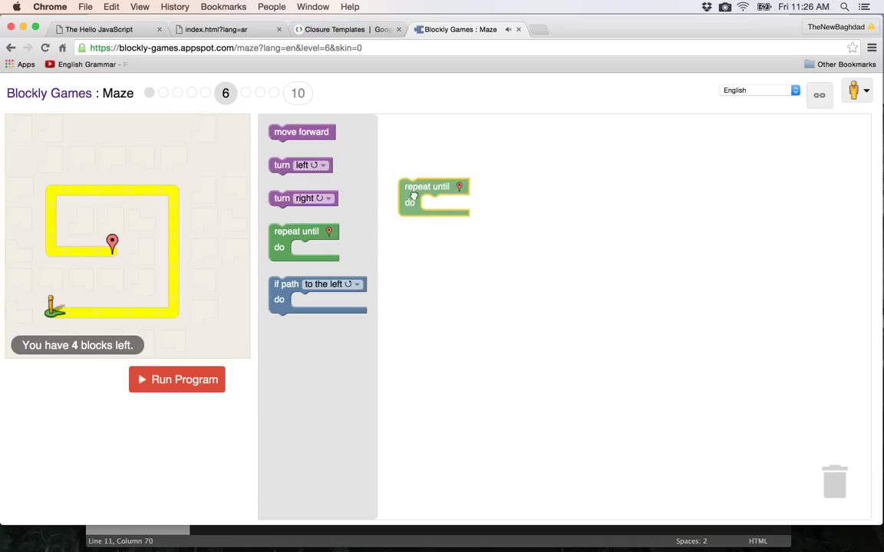
pyautogui.moveTo(301, 133); pyautogui.dragTo(452, 204)
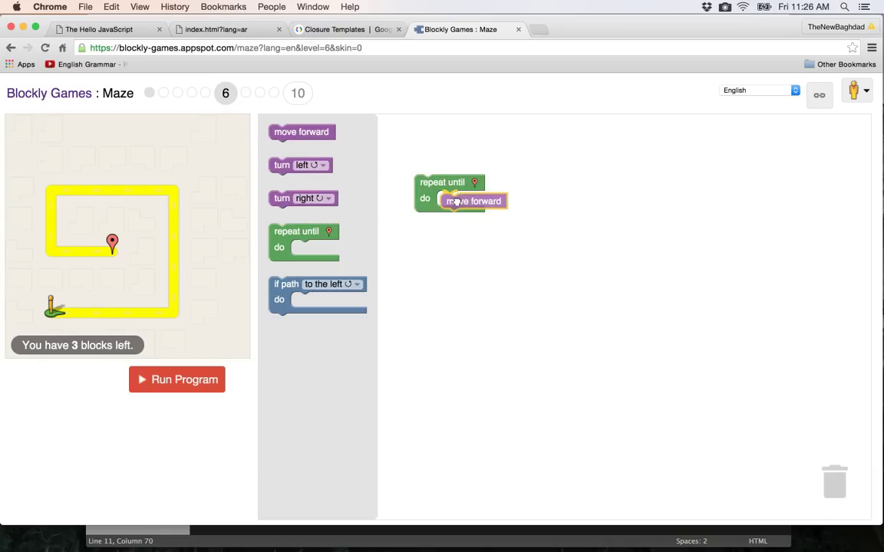
pyautogui.moveTo(284, 285); pyautogui.dragTo(452, 216)
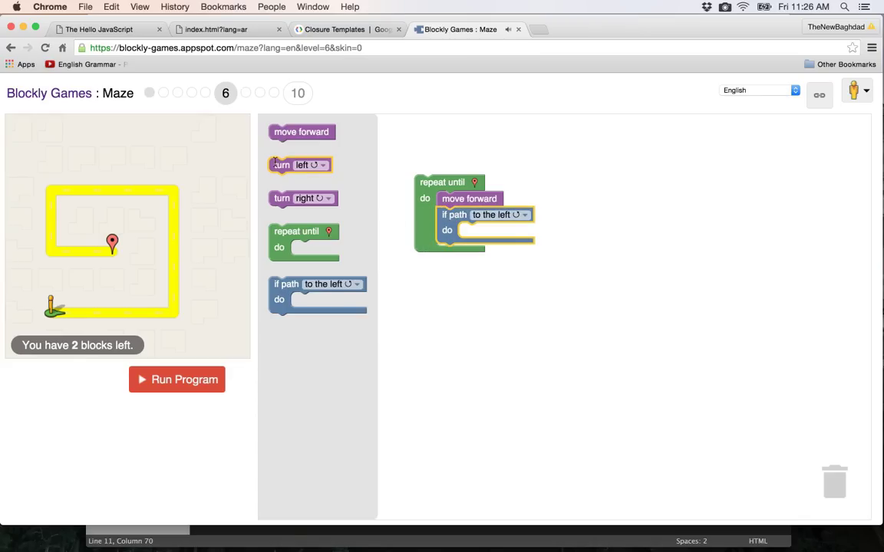
pyautogui.moveTo(275, 169); pyautogui.dragTo(469, 235)
pyautogui.click(198, 379)
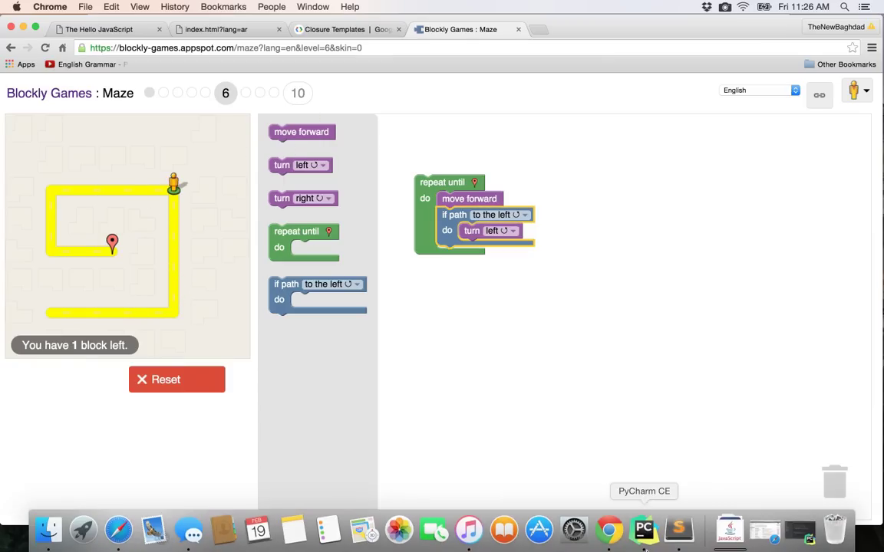
# - Glance at PyCharm, return to Chrome, and select the 6-line JavaScript solution in the congratulations dialog
pyautogui.click(787, 529)
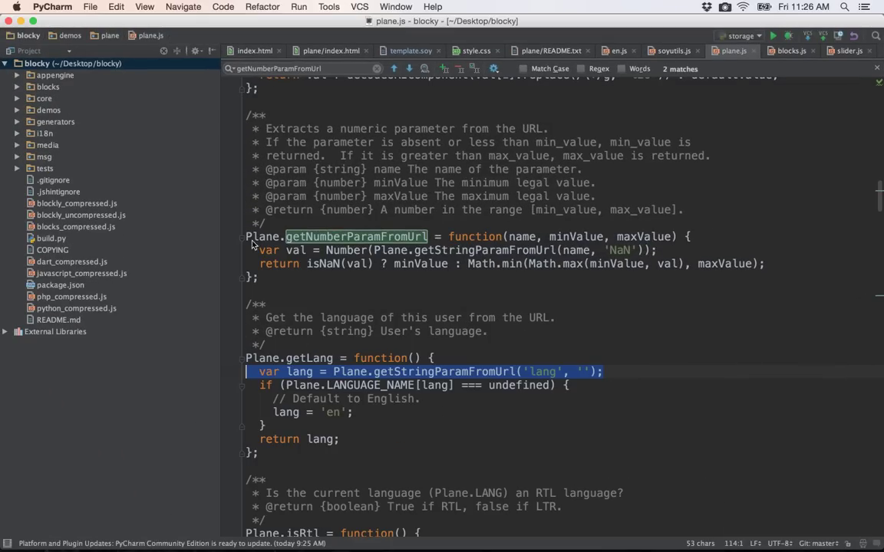
pyautogui.click(21, 21)
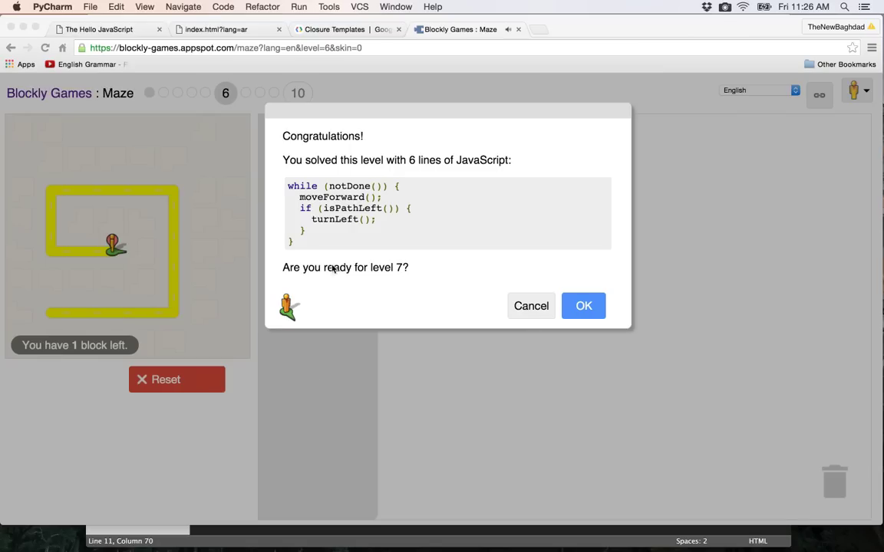
pyautogui.click(295, 188)
pyautogui.moveTo(296, 188); pyautogui.dragTo(432, 271)
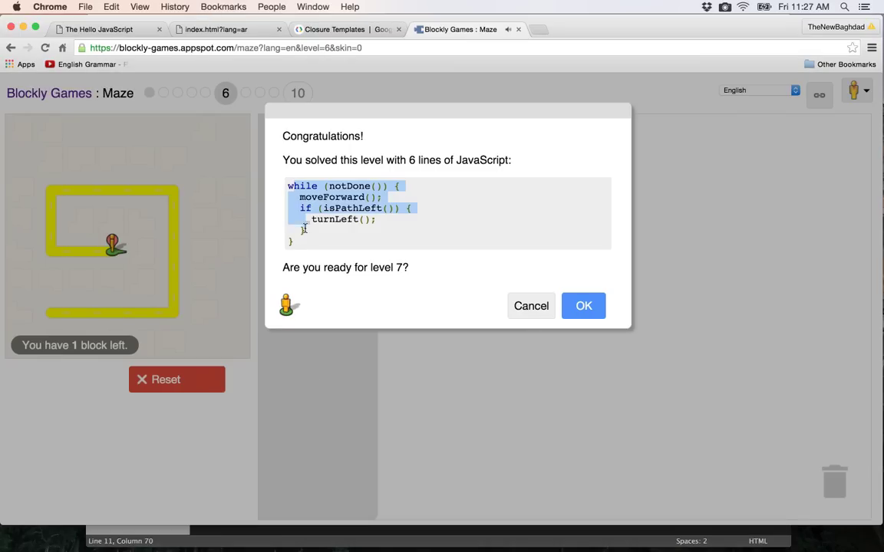
# - Accept the congratulations dialog with OK to load Maze level 7
pyautogui.click(584, 306)
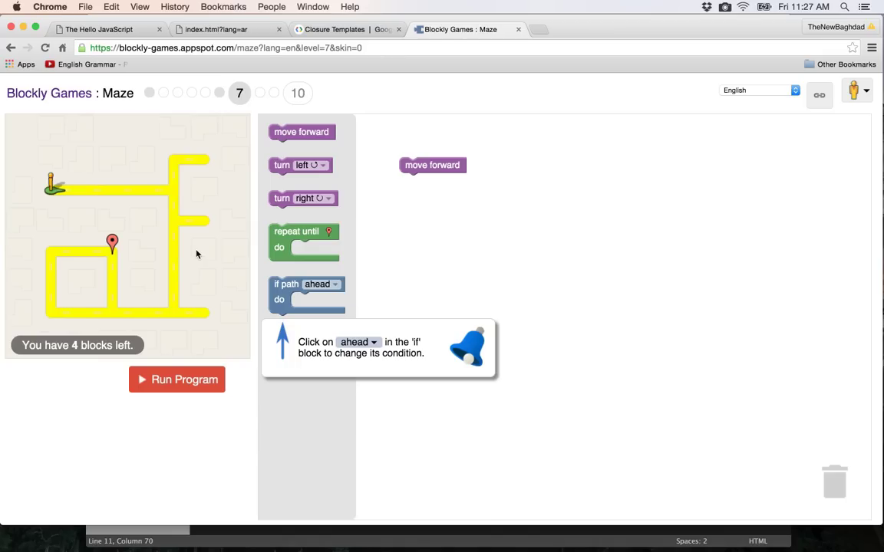
# - Open the maze page's HTML source via View Page Source and select all of it
pyautogui.rightClick(398, 96)
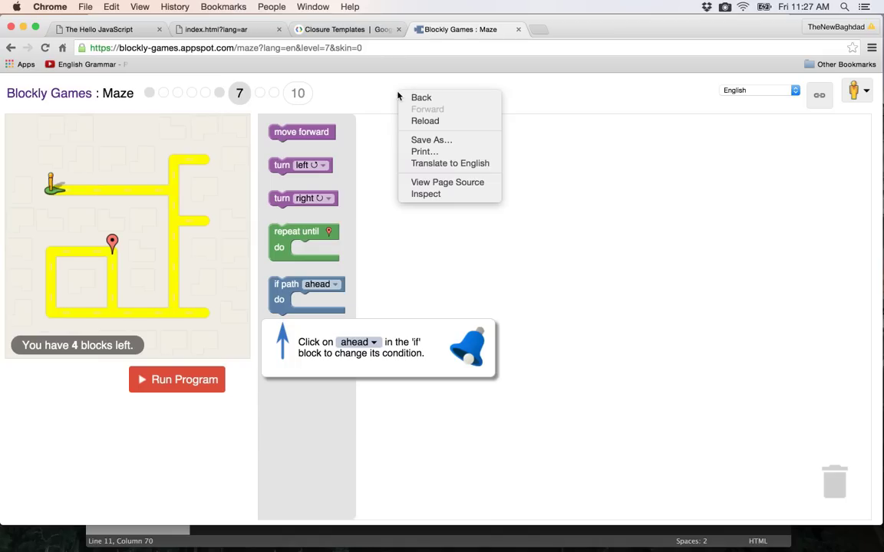
pyautogui.click(452, 185)
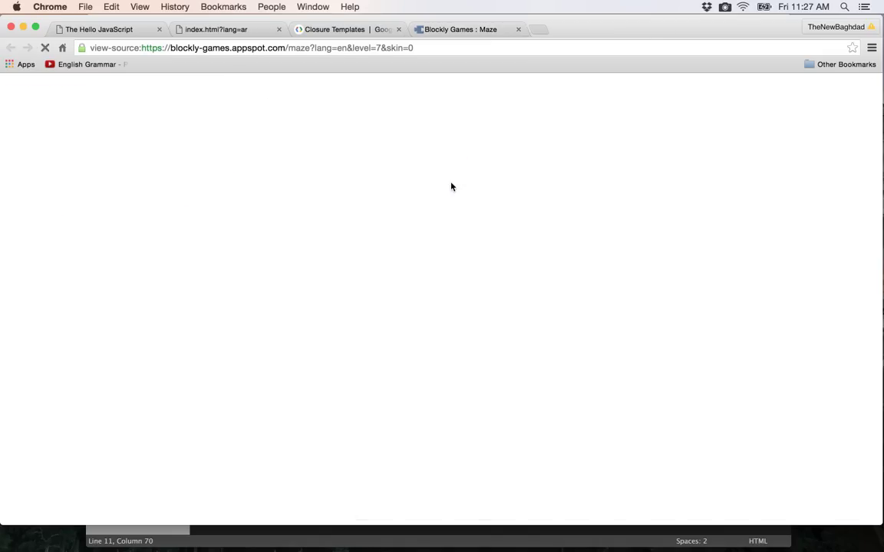
pyautogui.moveTo(23, 78)
pyautogui.mouseDown()
pyautogui.moveTo(50, 98)
pyautogui.moveTo(67, 201)
pyautogui.mouseUp()
pyautogui.click(67, 201)
pyautogui.press('super+a')
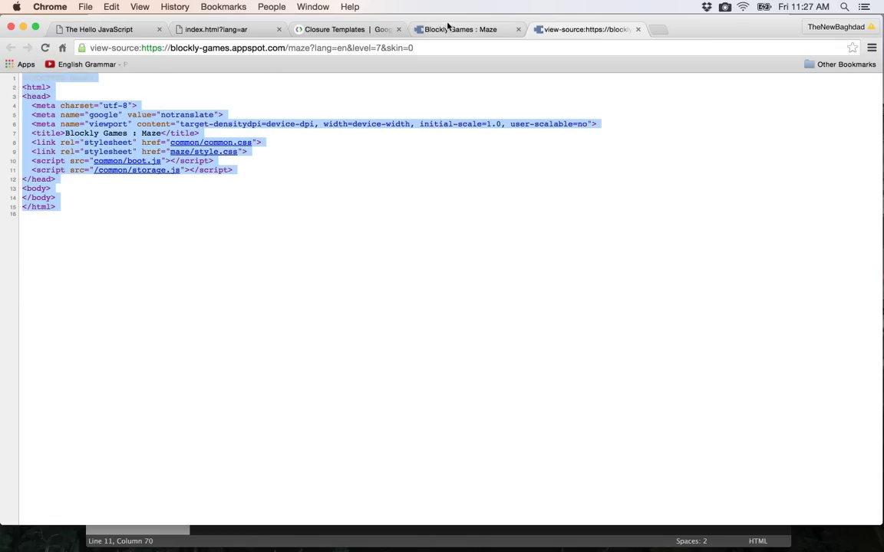
# - Compare with the game, then select the stylesheet and script lines 8–11 in the source
pyautogui.click(449, 28)
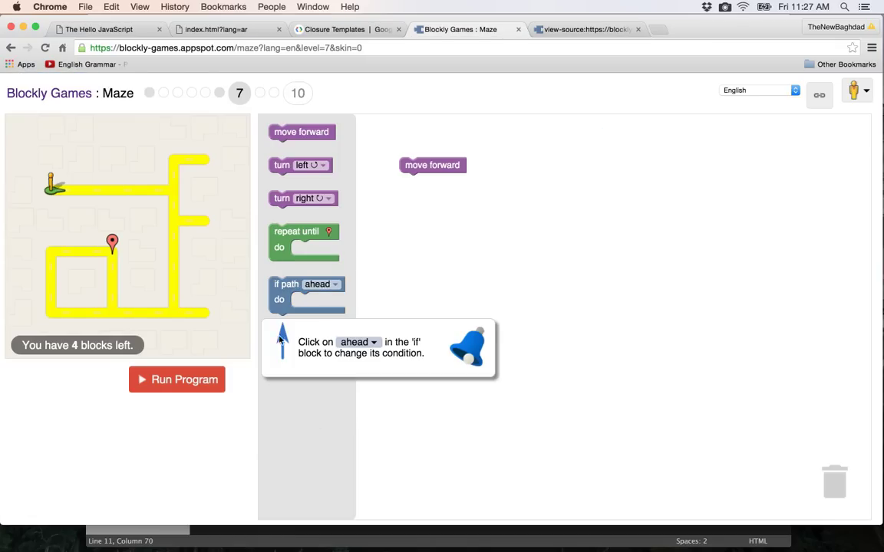
pyautogui.click(584, 29)
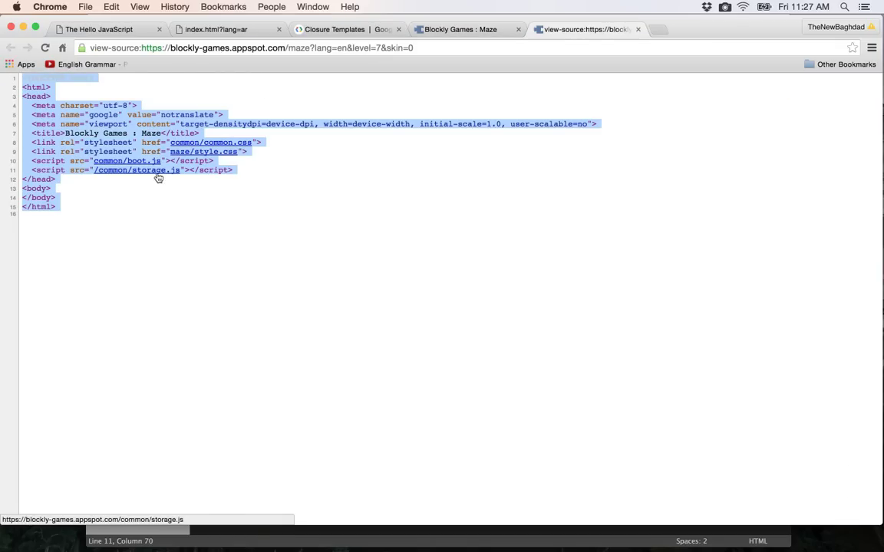
pyautogui.click(118, 199)
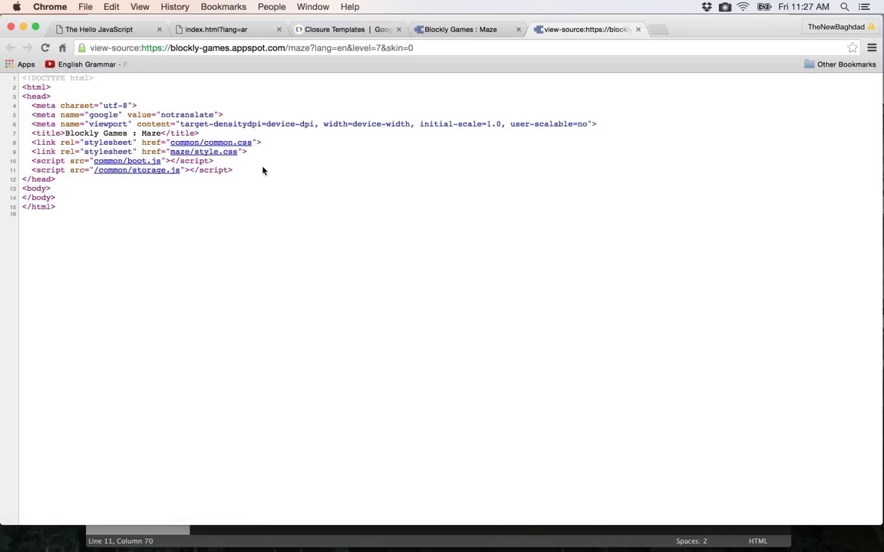
pyautogui.moveTo(262, 170); pyautogui.dragTo(60, 143)
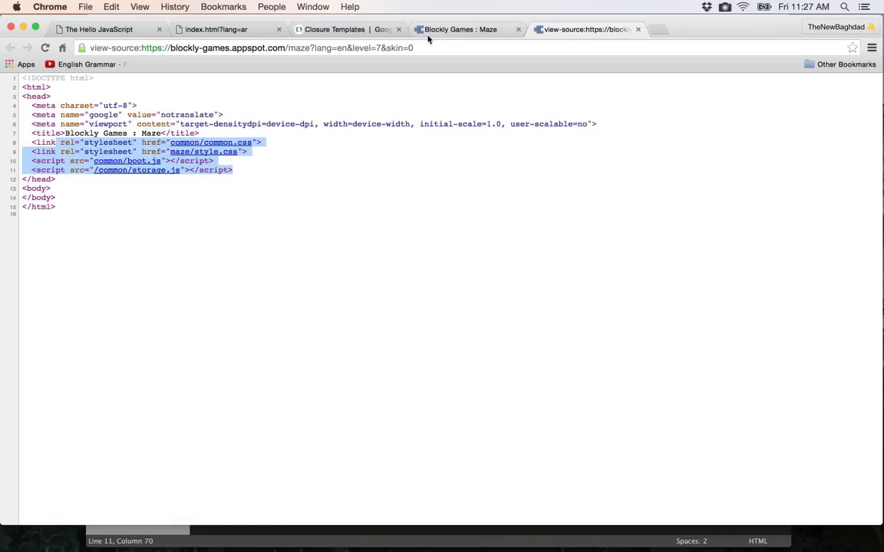
# - Open the common/boot.js script from the source, then return to the maze game
pyautogui.click(467, 31)
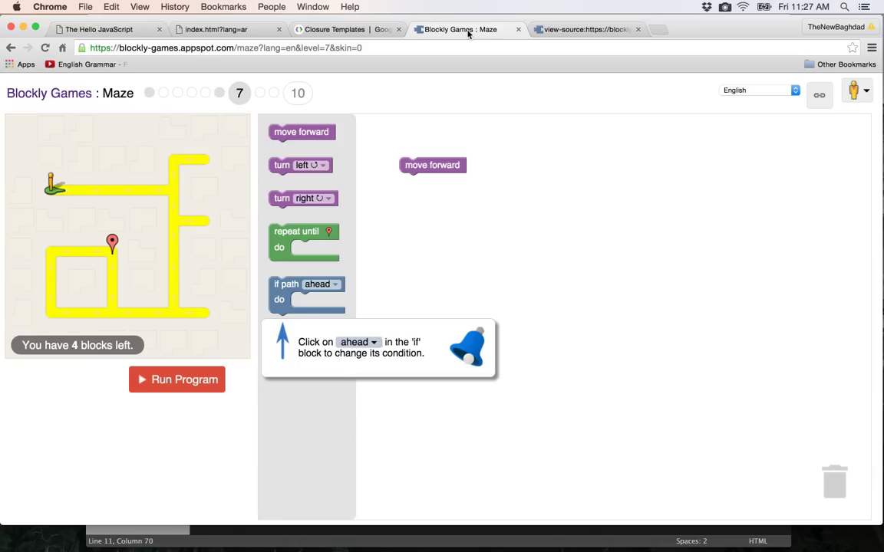
pyautogui.click(583, 31)
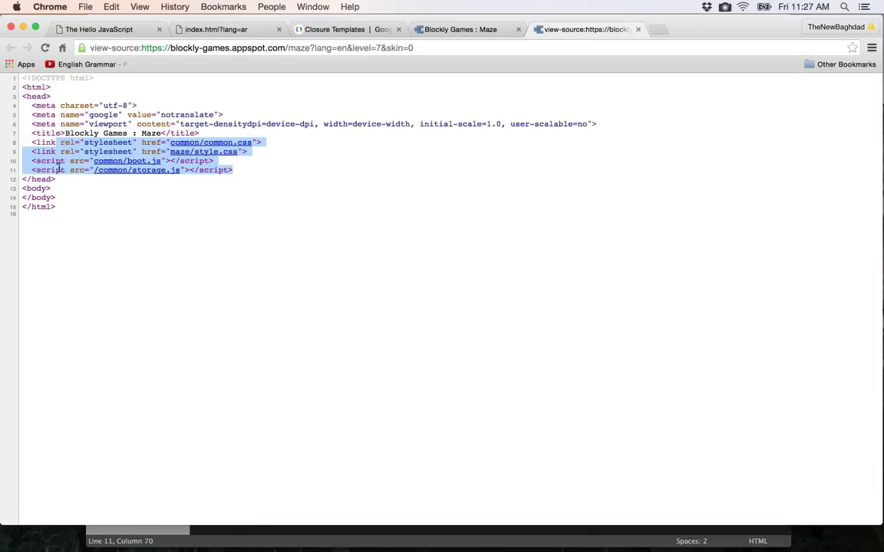
pyautogui.click(445, 30)
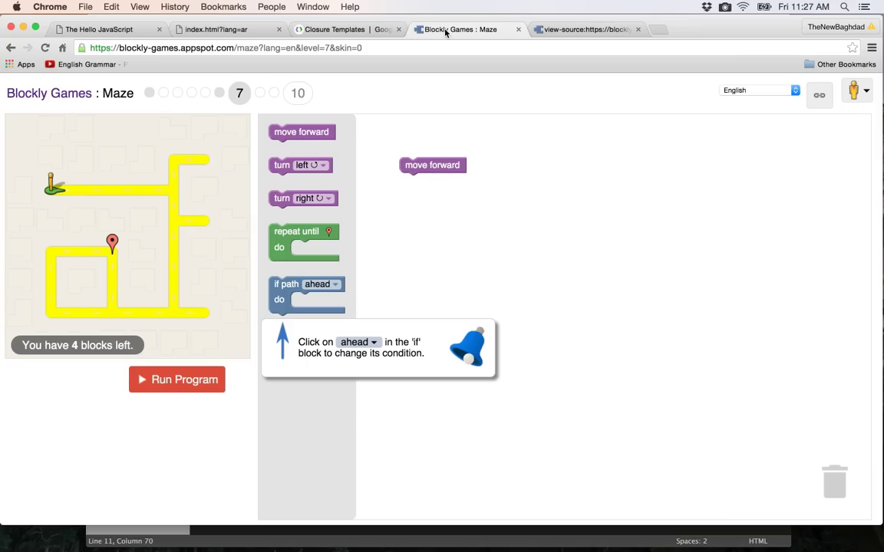
pyautogui.click(591, 31)
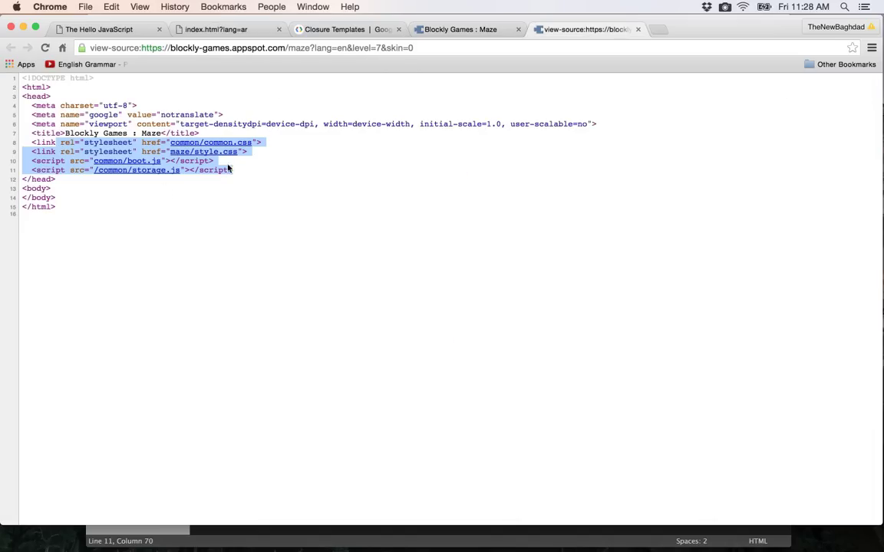
pyautogui.click(123, 161)
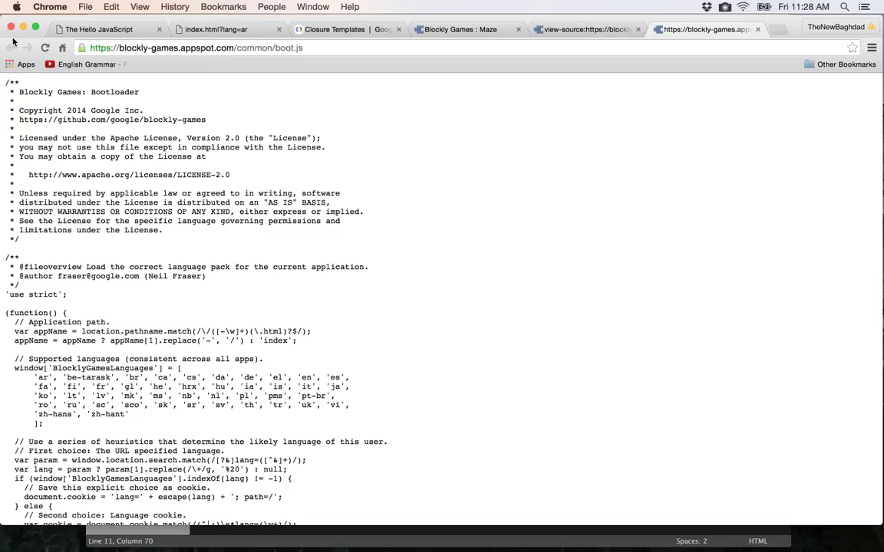
pyautogui.click(587, 29)
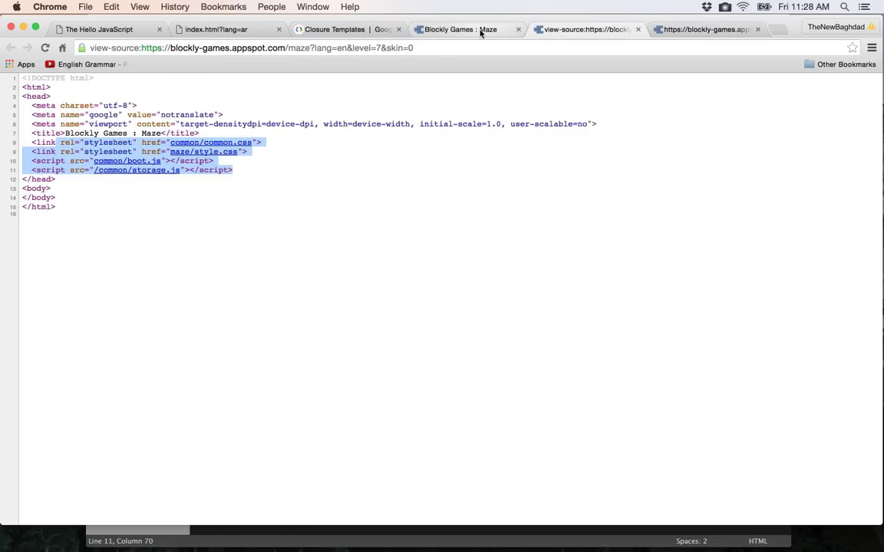
pyautogui.click(480, 31)
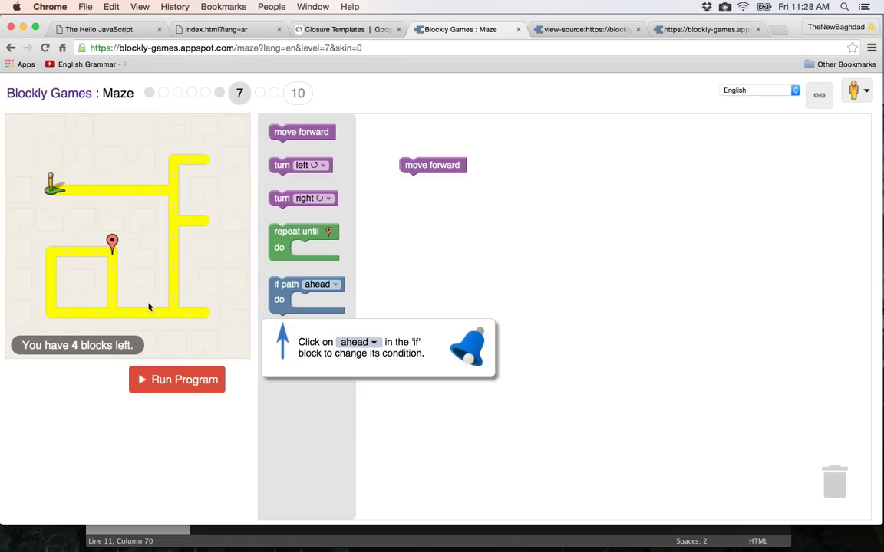
pyautogui.click(284, 136)
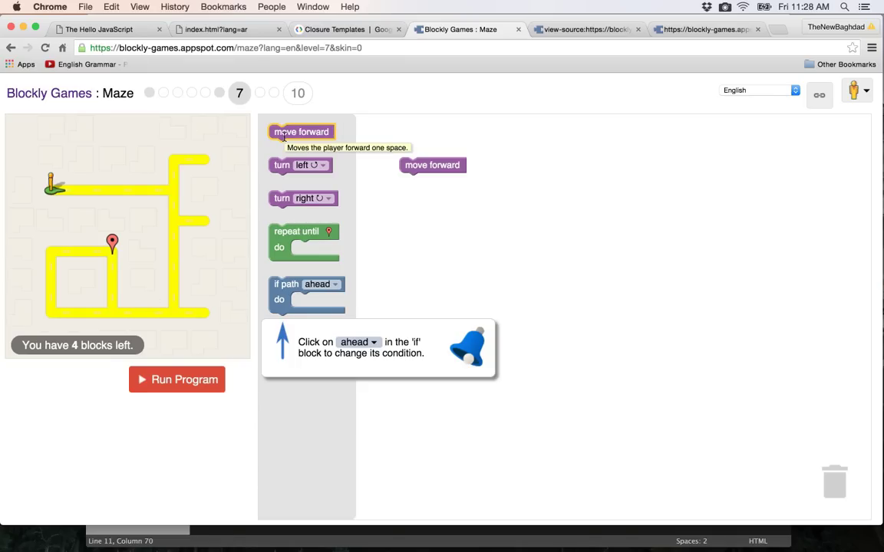